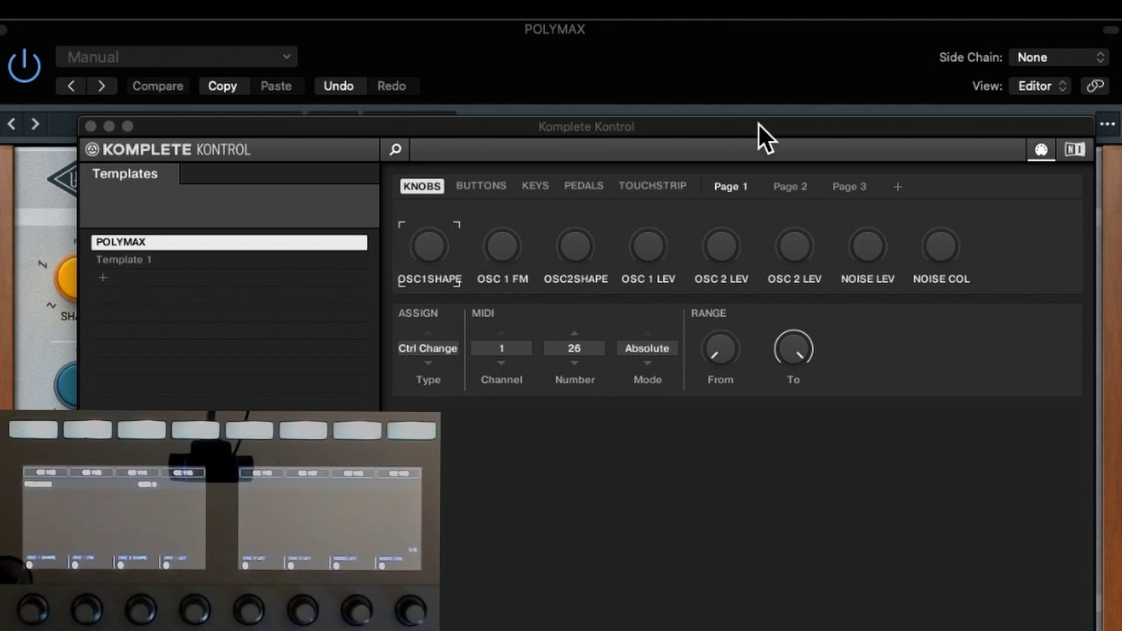
left_click_drag(421, 134, 437, 135)
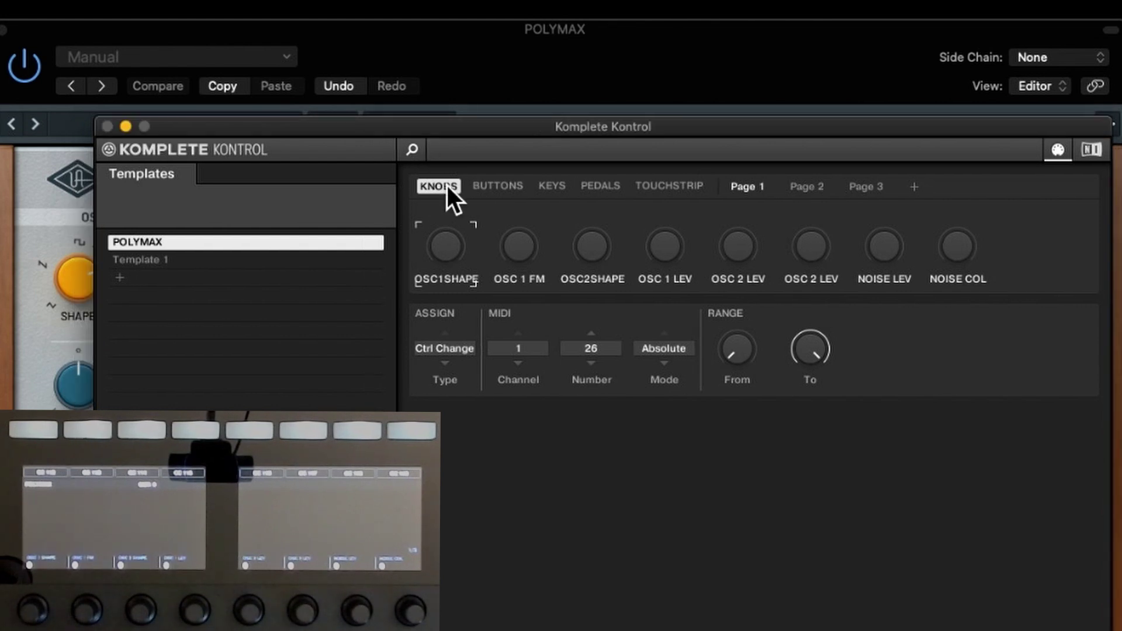
left_click(508, 188)
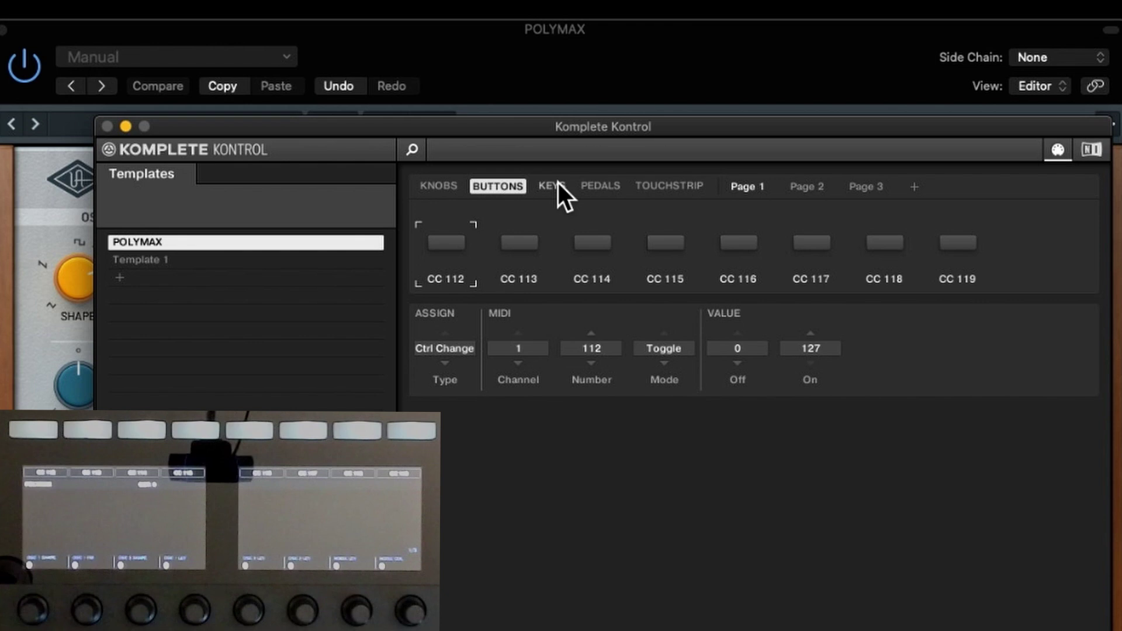
left_click(554, 187)
left_click(603, 187)
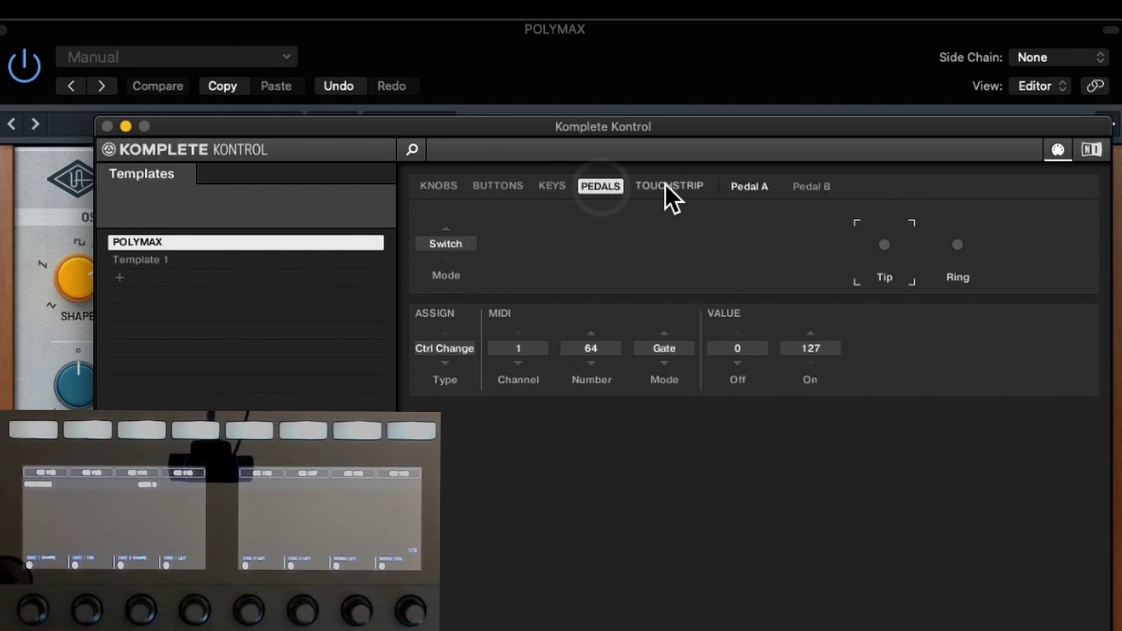
left_click(667, 185)
left_click(598, 185)
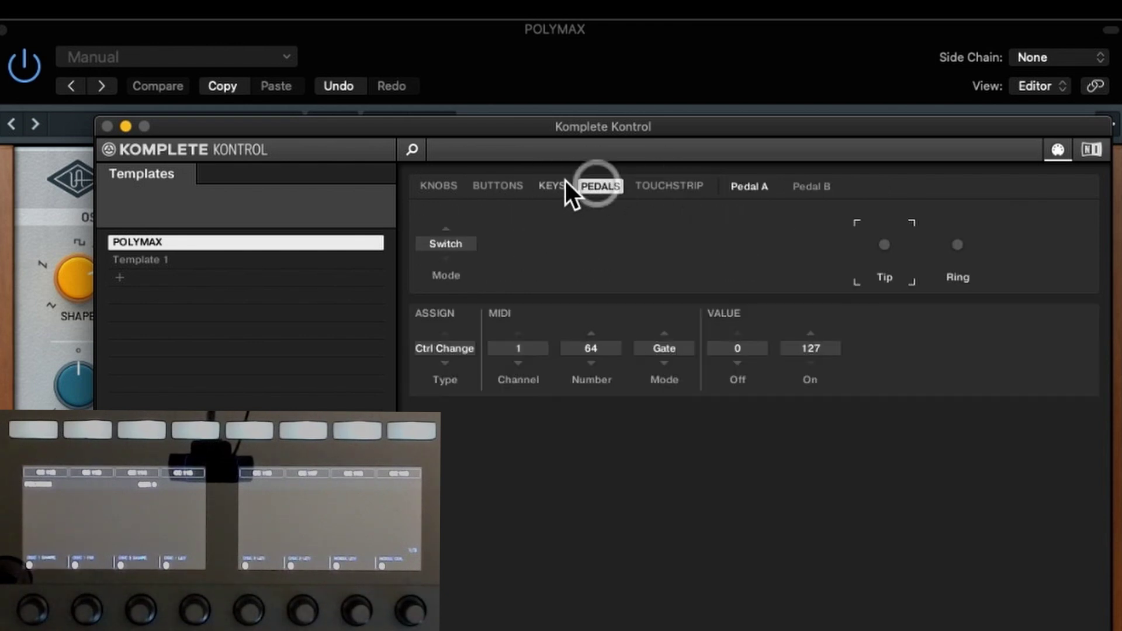
left_click(555, 185)
left_click(475, 185)
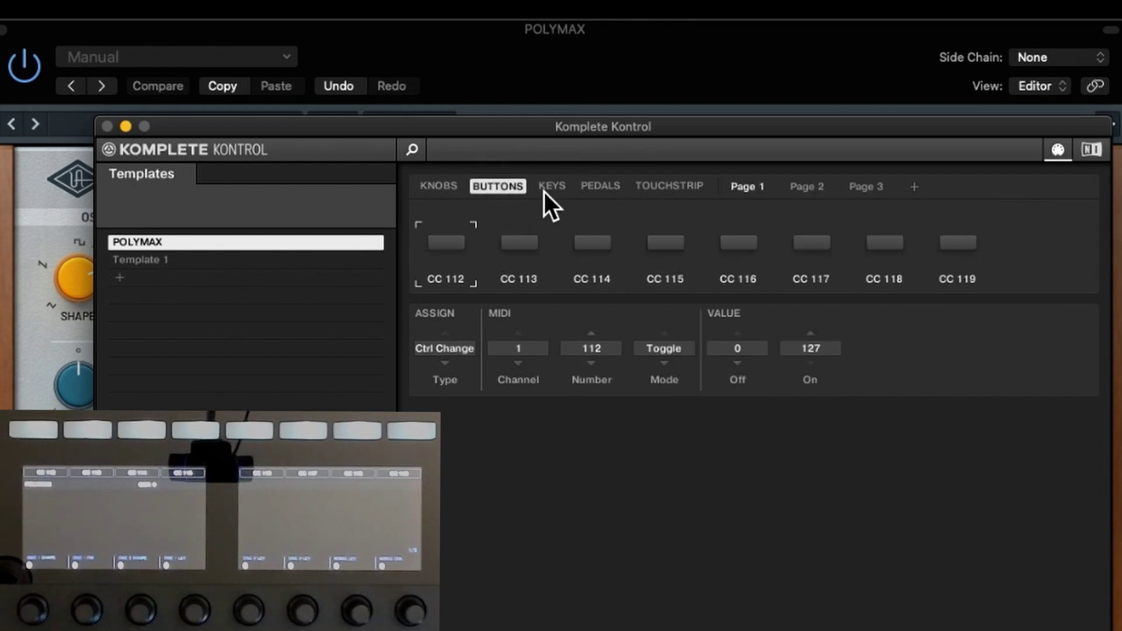
left_click(453, 187)
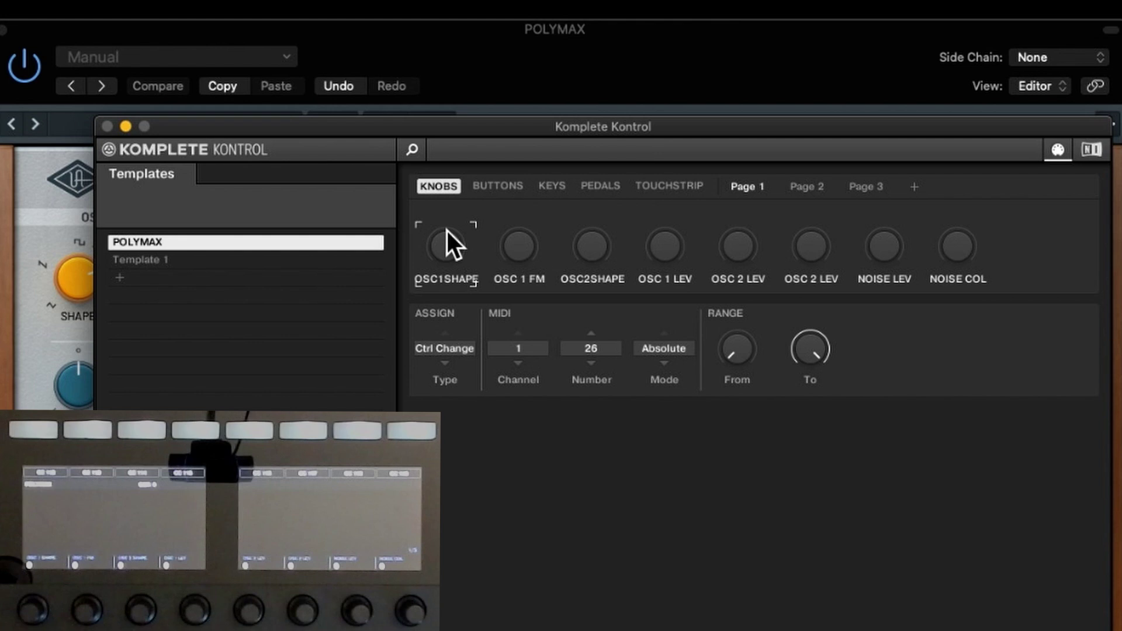
left_click(200, 264)
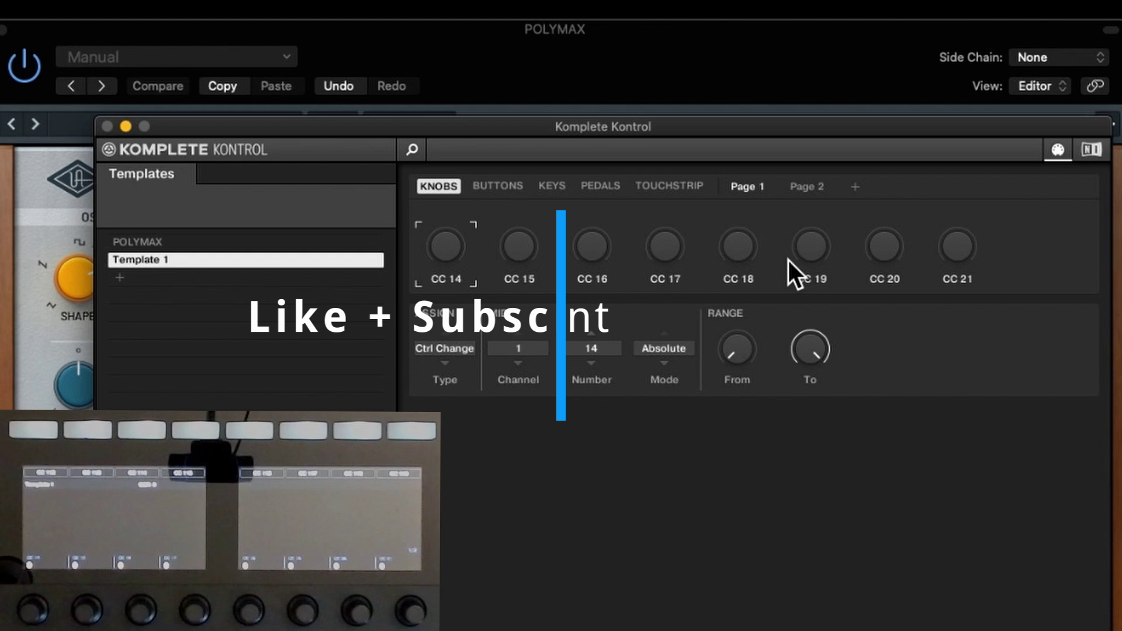
left_click(119, 278)
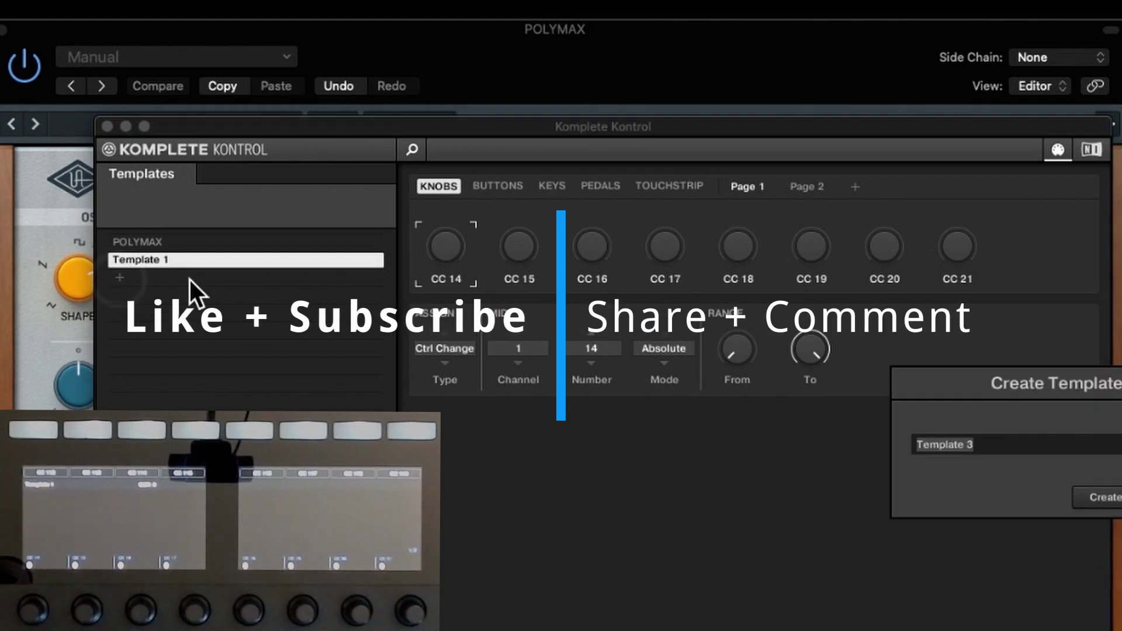
left_click(1103, 497)
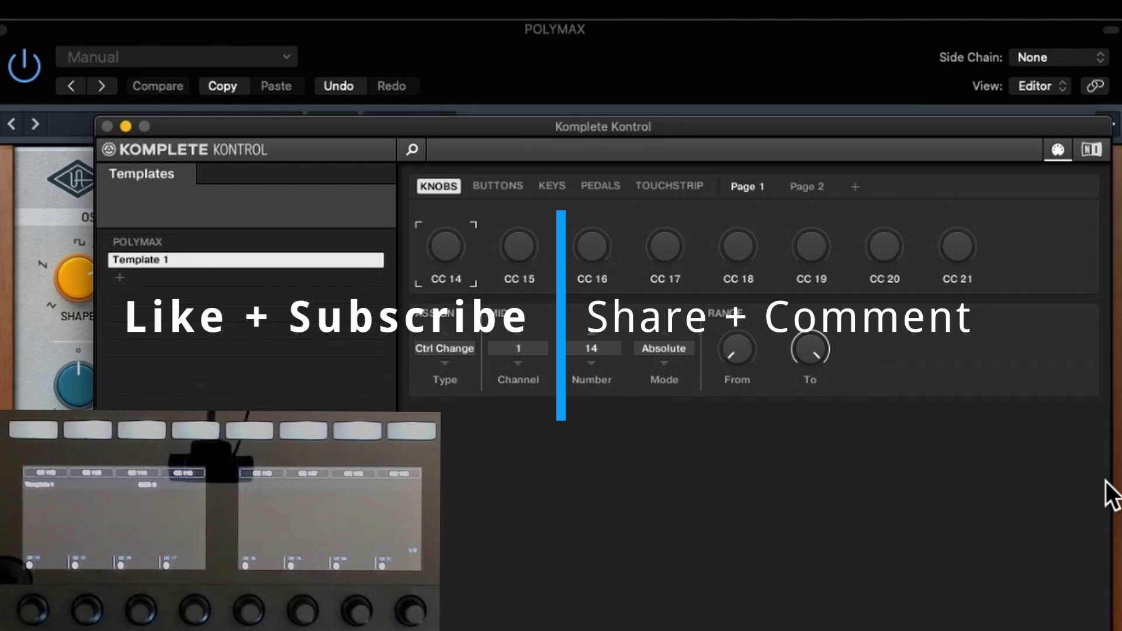
left_click(226, 243)
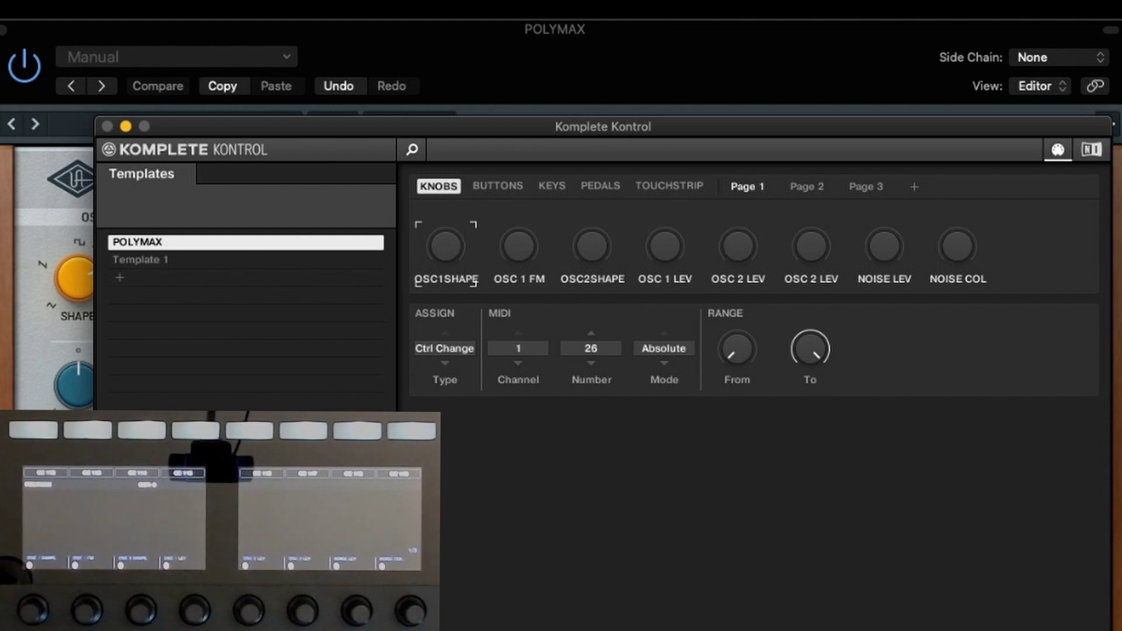
left_click_drag(779, 140, 685, 389)
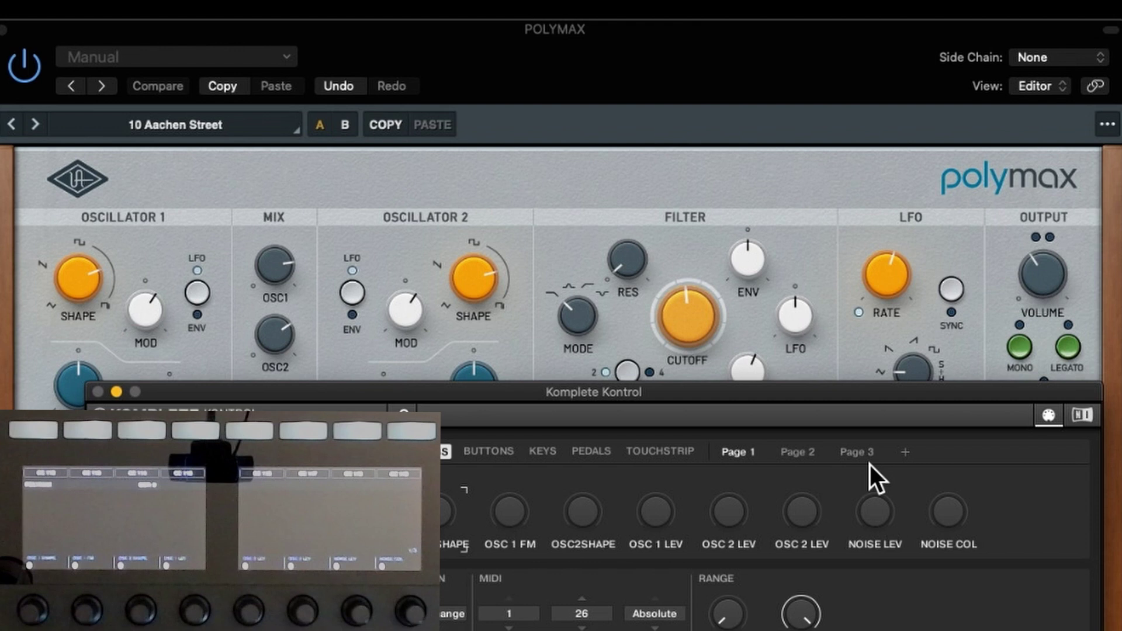
left_click(798, 453)
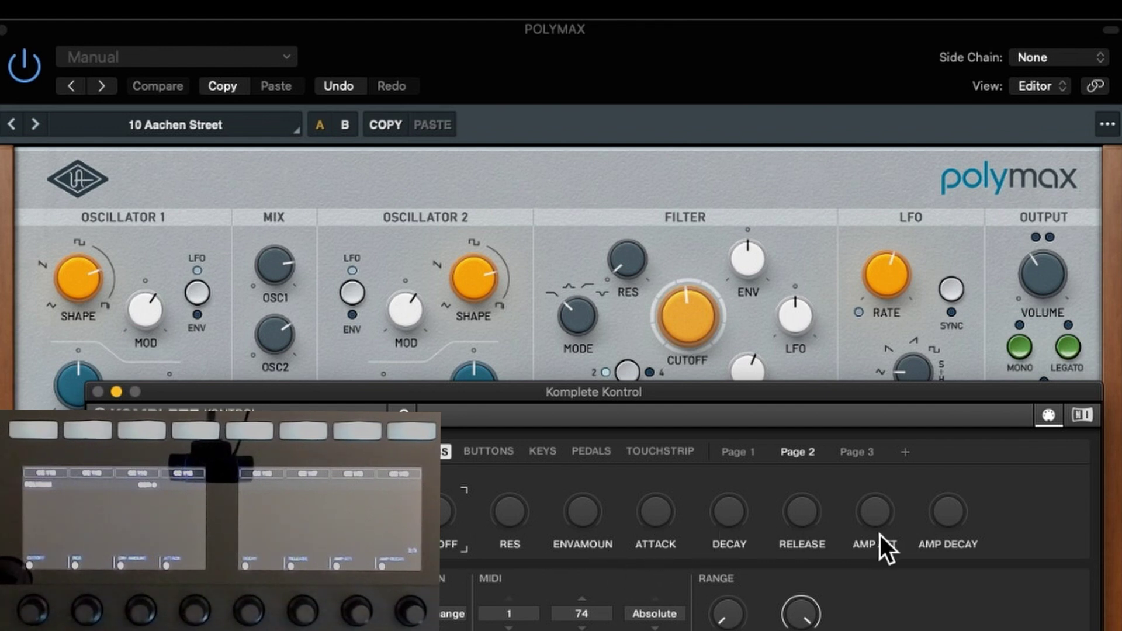
left_click(856, 453)
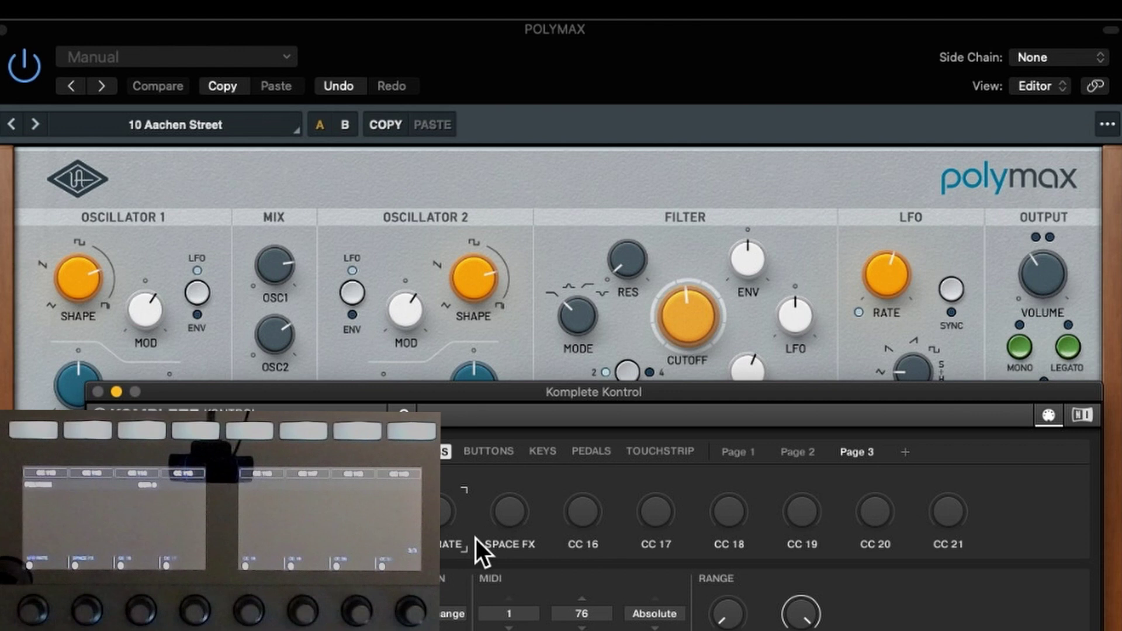
left_click(798, 452)
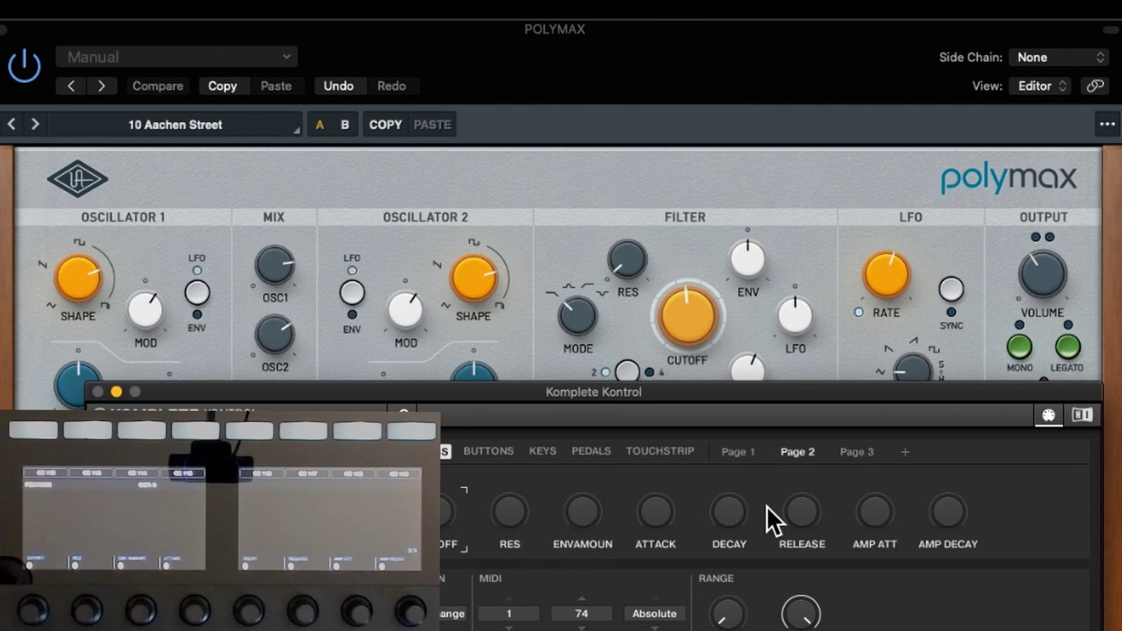
left_click(738, 452)
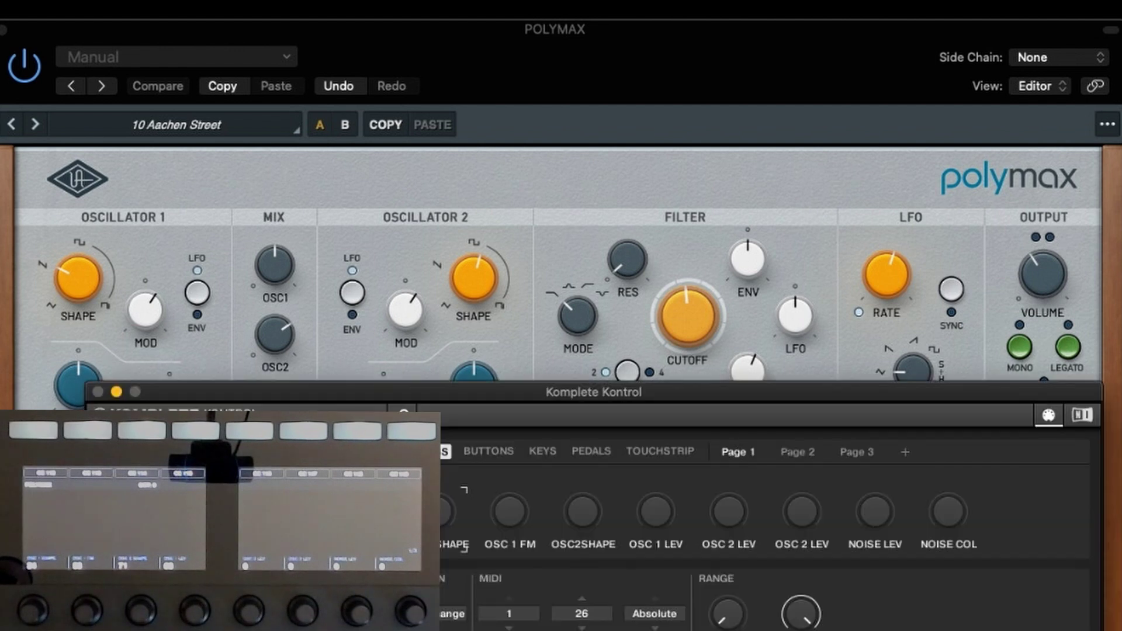
left_click_drag(729, 396, 724, 141)
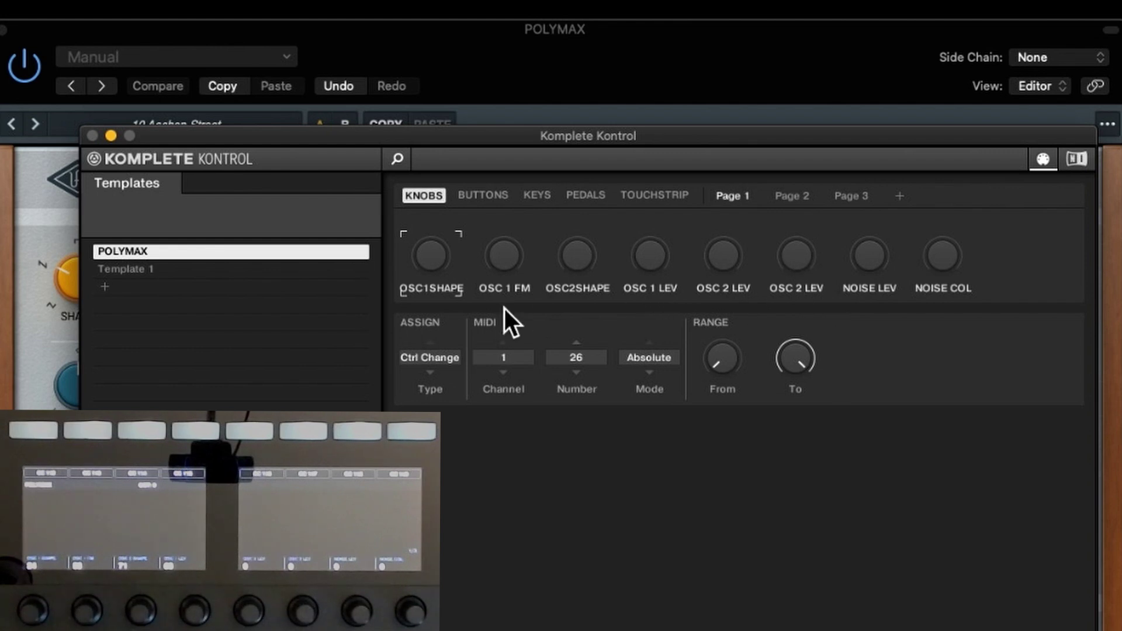
left_click(487, 289)
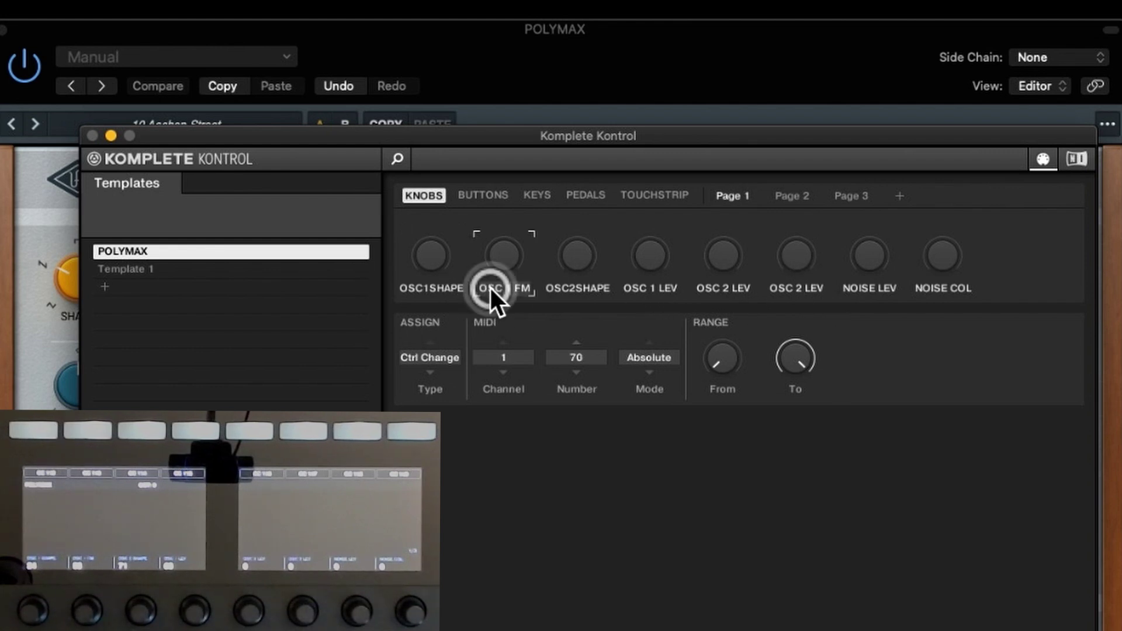
left_click(542, 422)
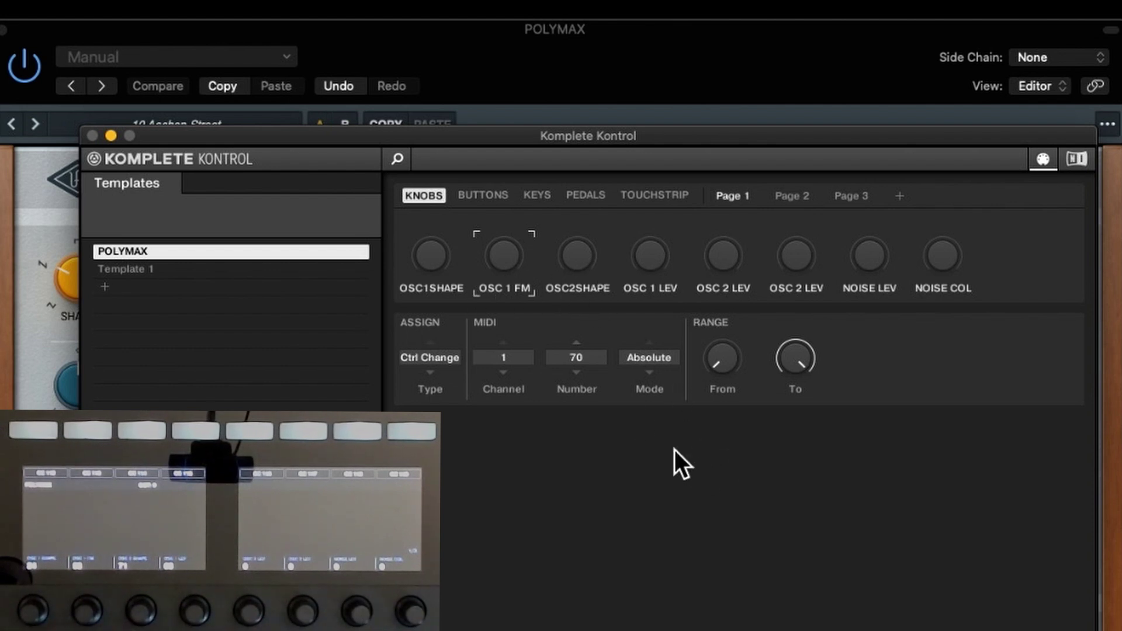
left_click(441, 258)
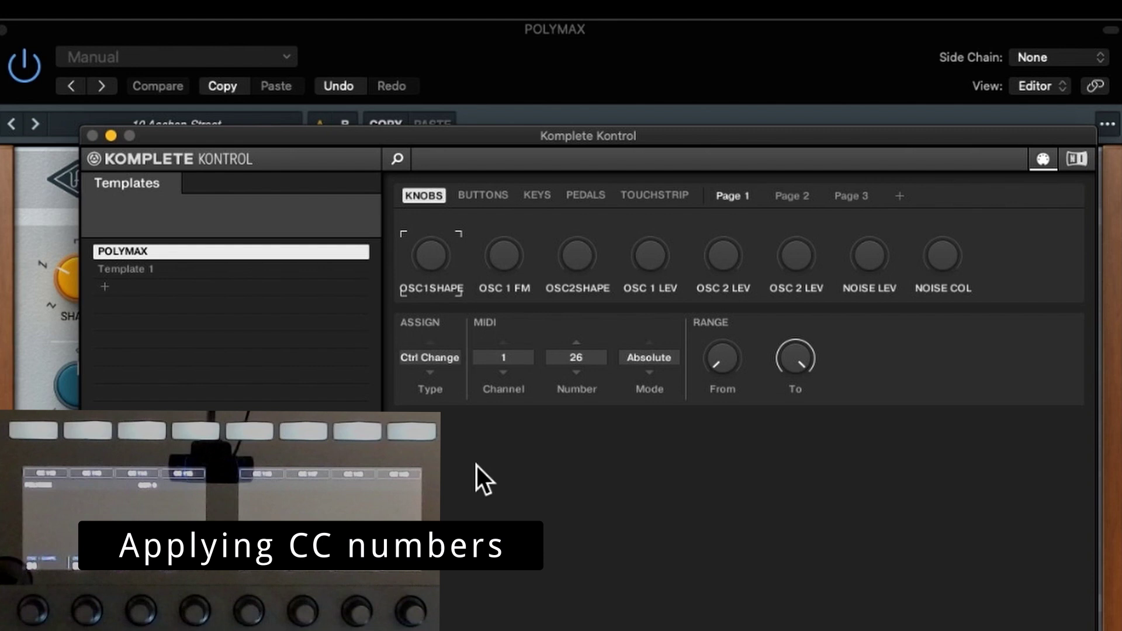
left_click(437, 357)
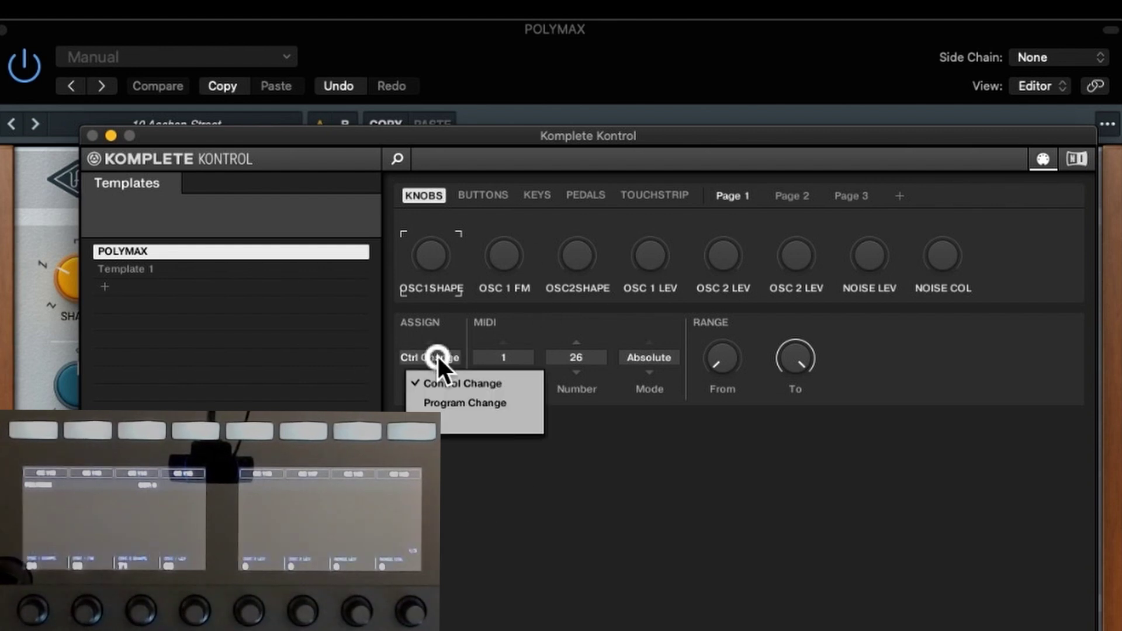
left_click(437, 357)
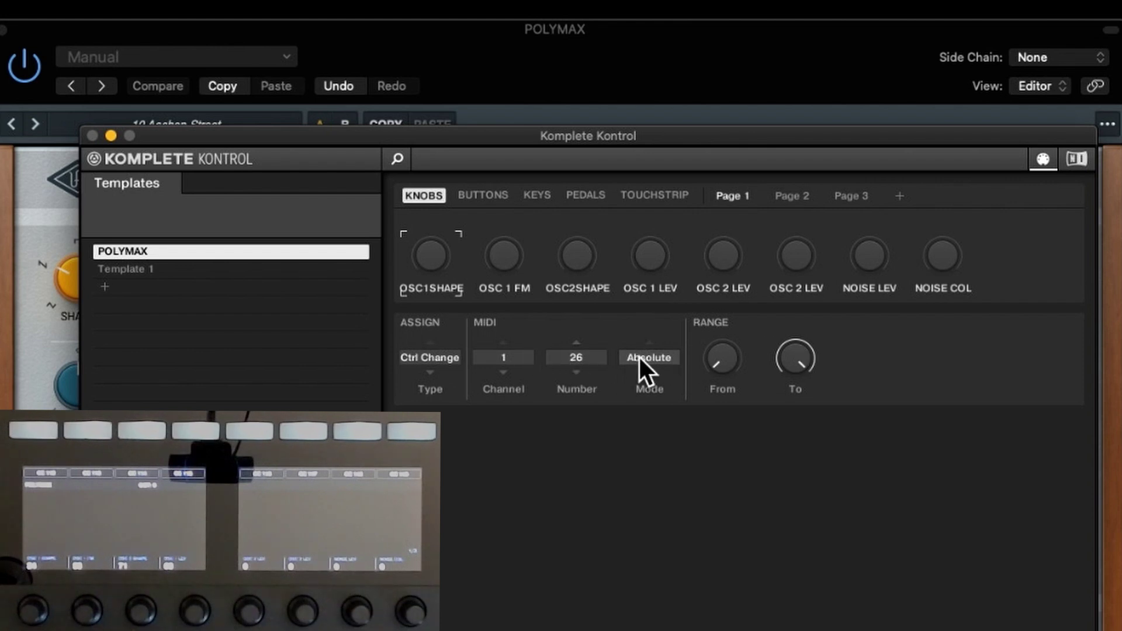
left_click(590, 359)
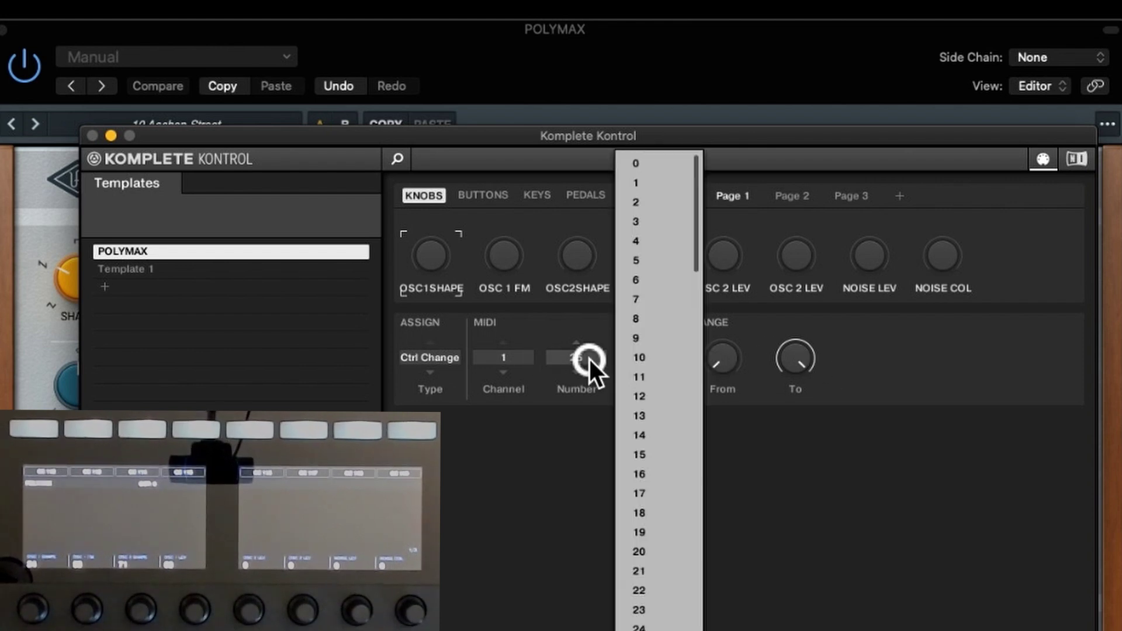
left_click(730, 484)
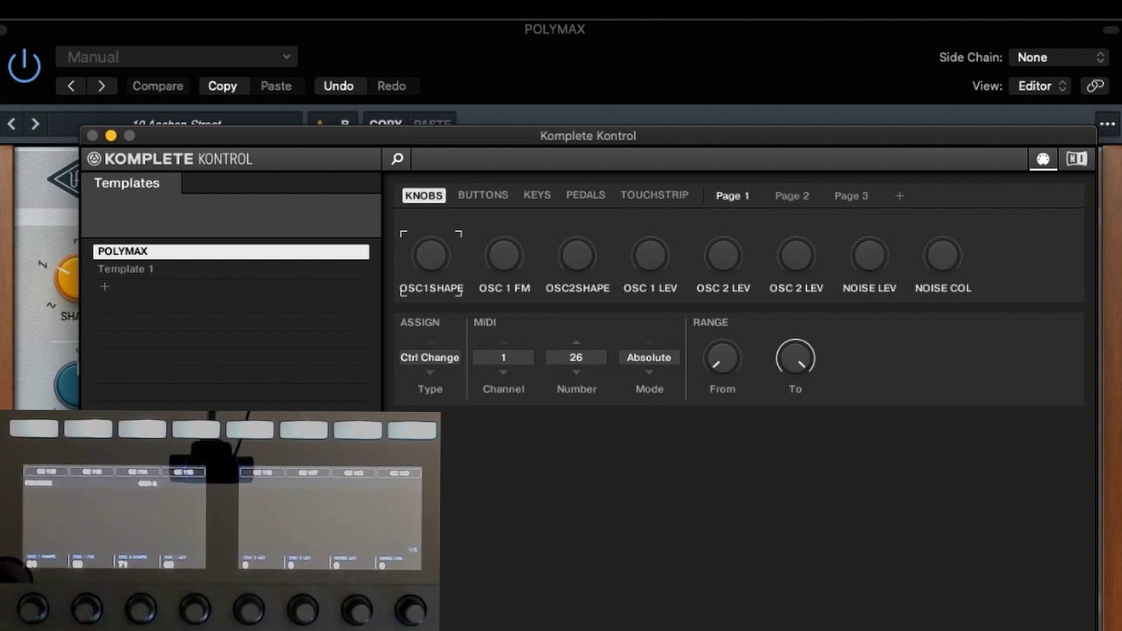
left_click(583, 359)
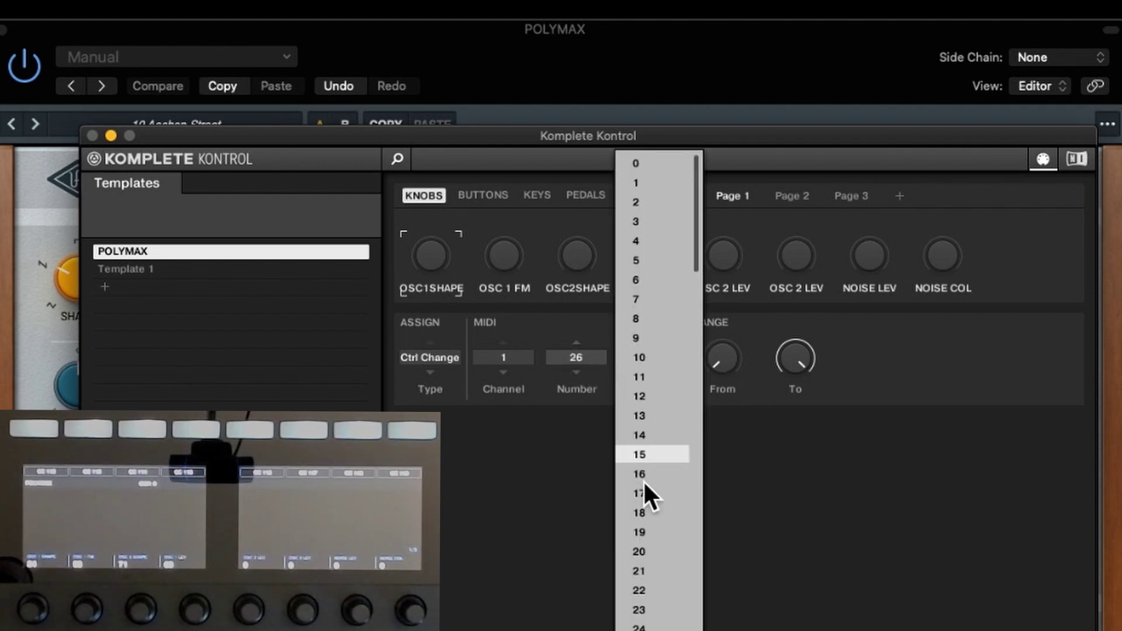
key("Escape")
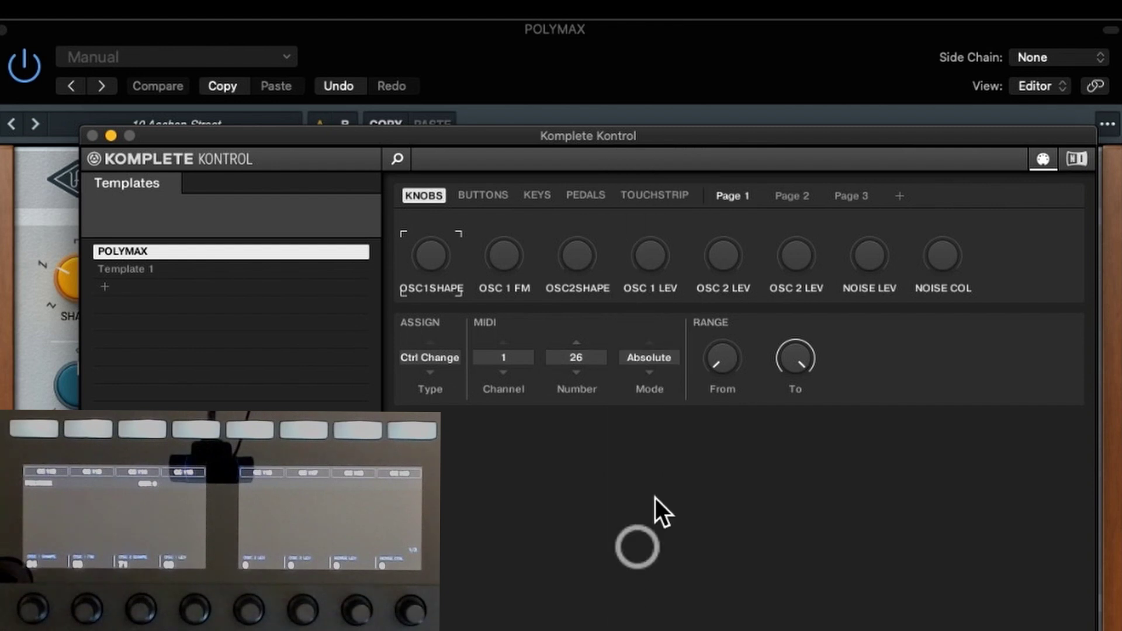
left_click(656, 355)
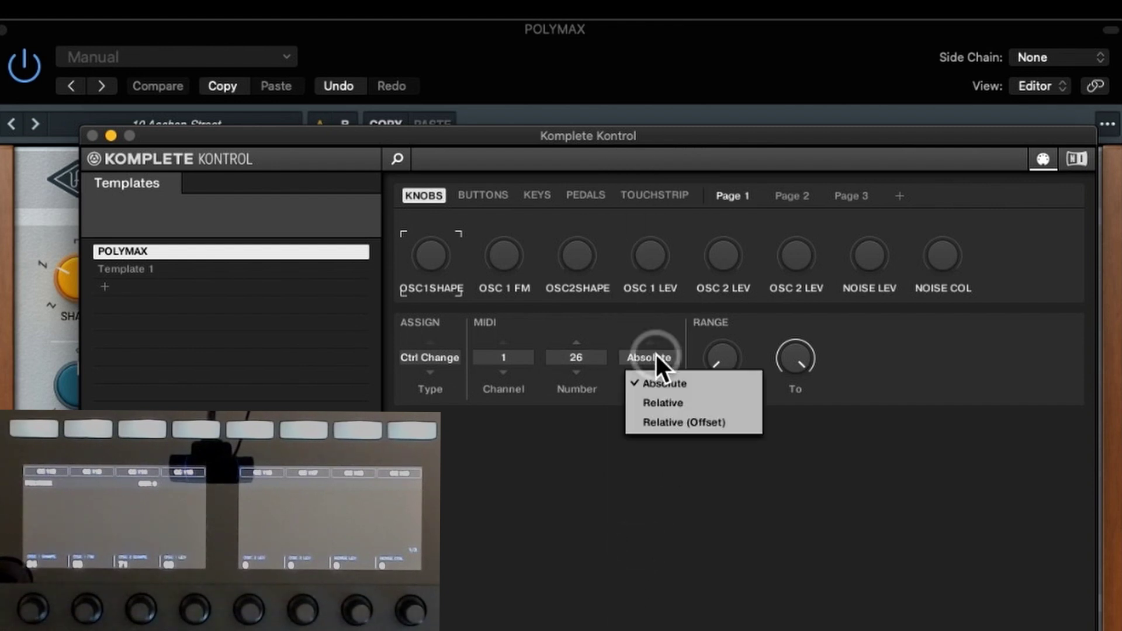
left_click(732, 480)
mouse_move(719, 362)
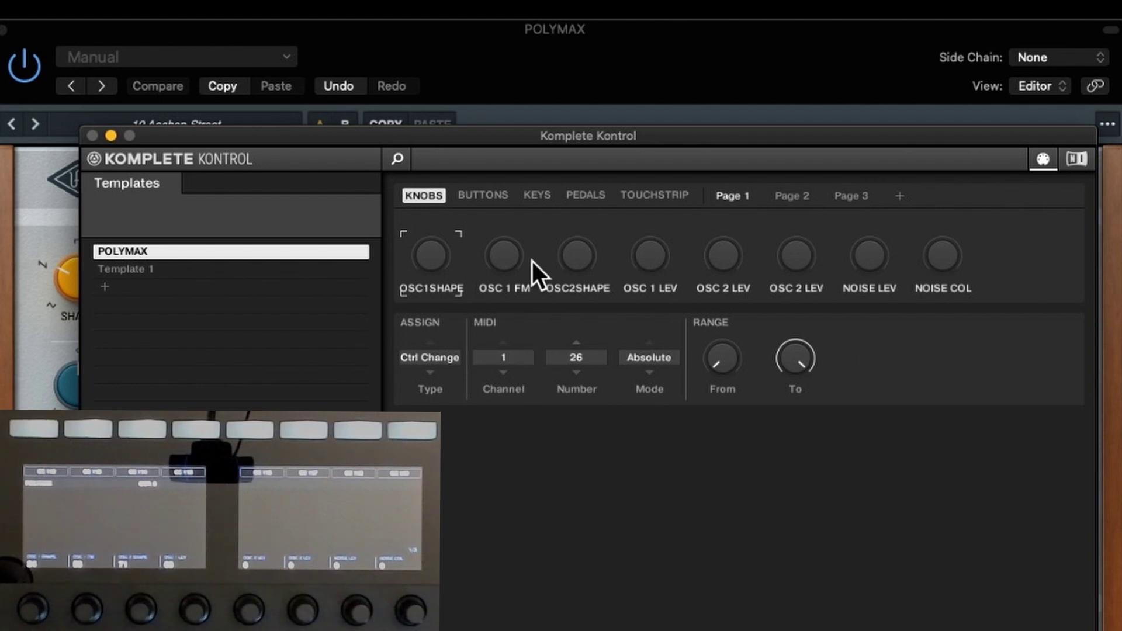
Step: Keep the message type as Ctrl Change and review the OSC 1 FM and OSC2SHAPE CC numbers
left_click(434, 356)
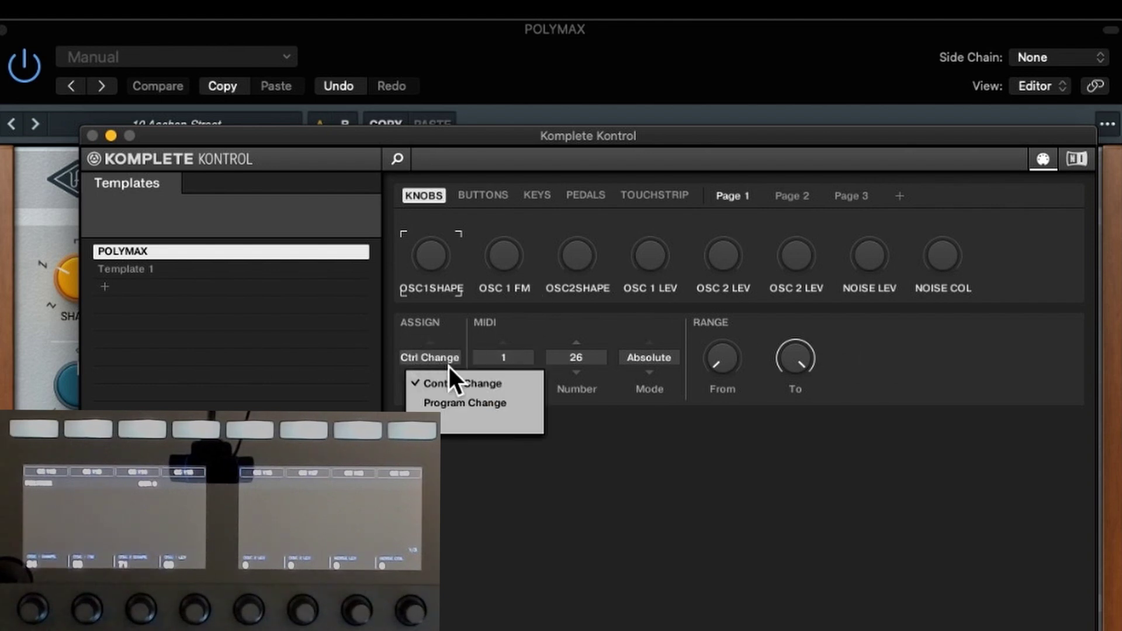
left_click(467, 479)
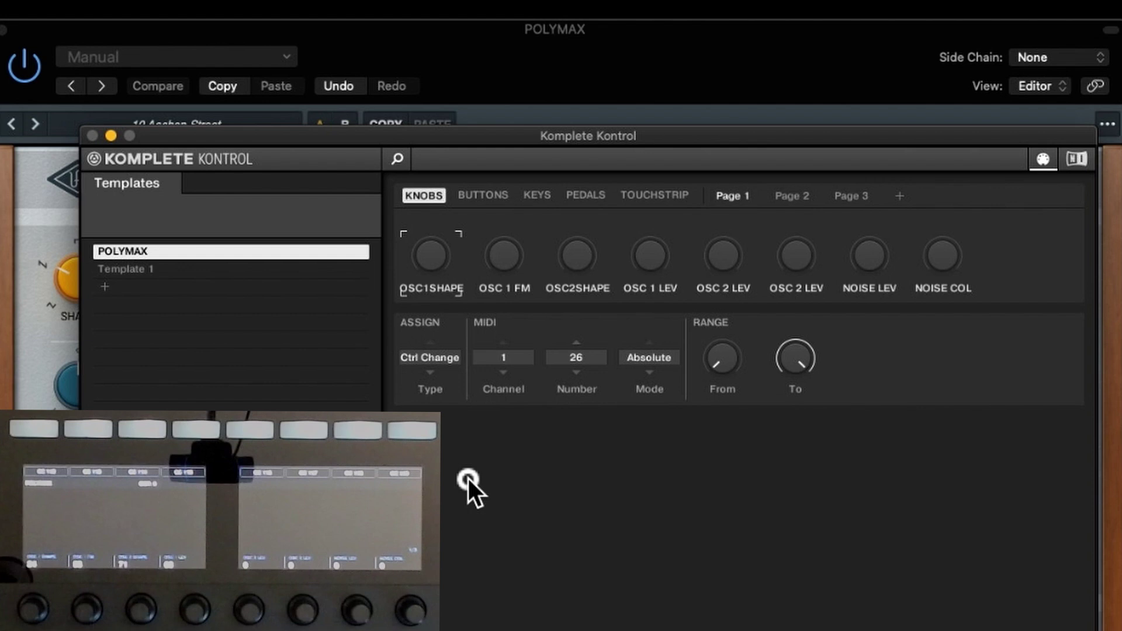
left_click(508, 259)
left_click(579, 359)
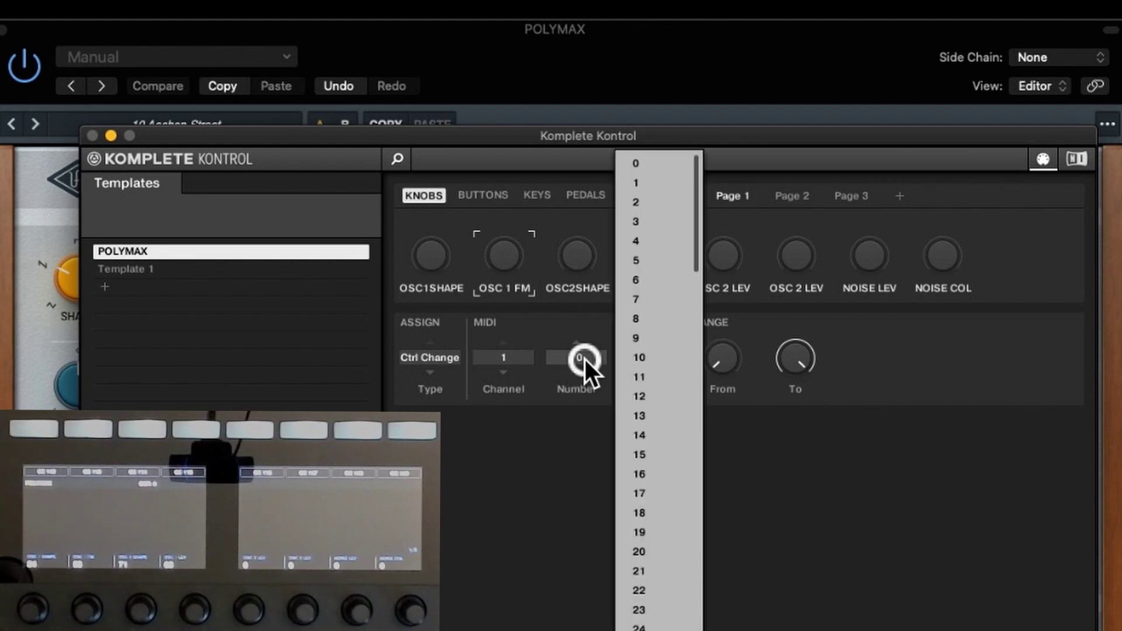
left_click(592, 488)
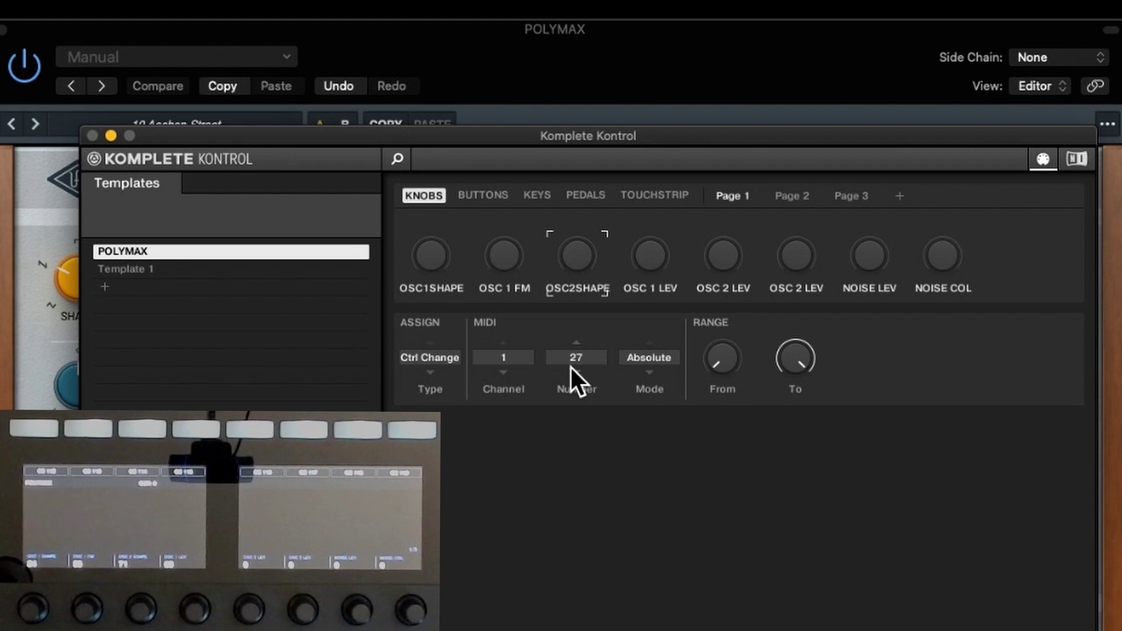
Step: Review the CC numbers for OSC 1 LEV, OSC 2 LEV, NOISE LEV and NOISE COL (29)
left_click(654, 275)
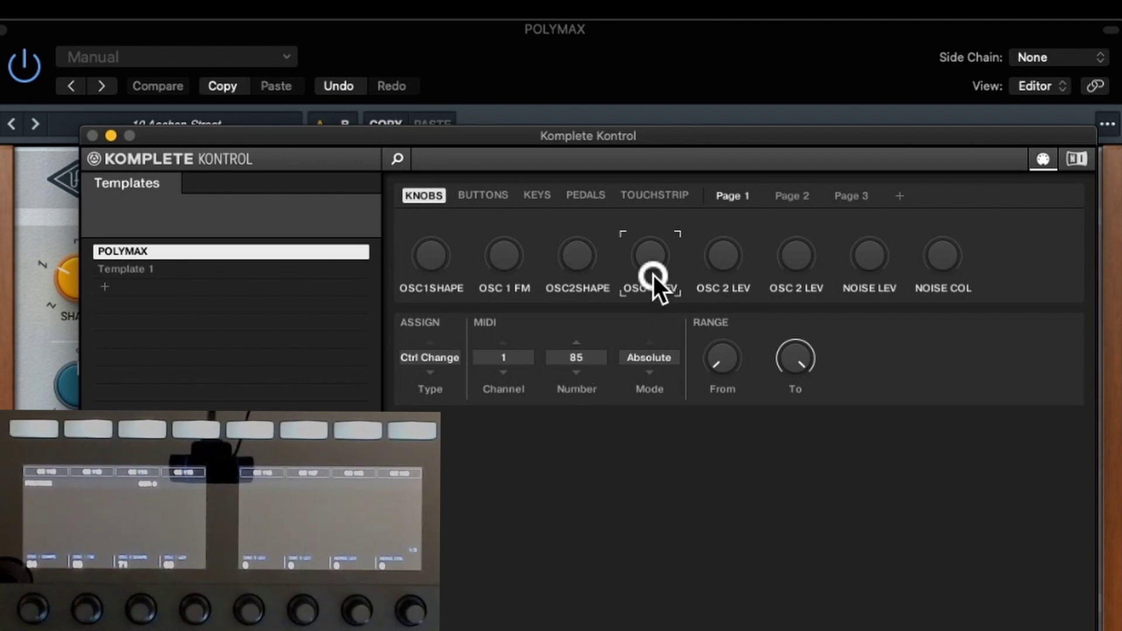
left_click(734, 272)
left_click(874, 269)
left_click(943, 267)
left_click(794, 197)
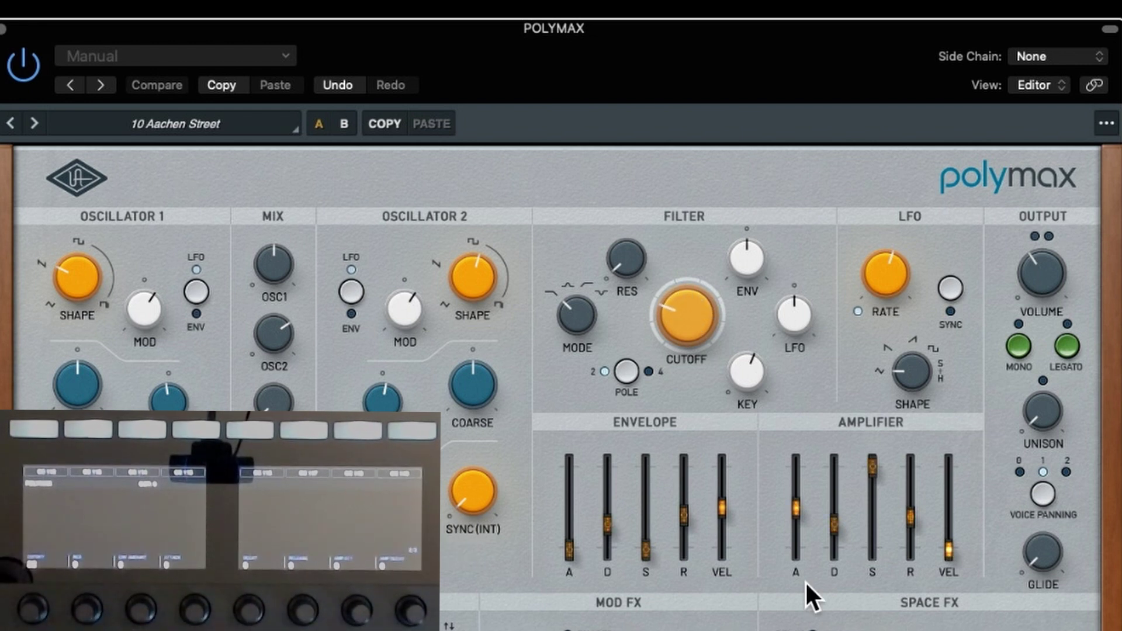
Step: Bring up the list of Polymax presets from the preset name field
left_click(234, 126)
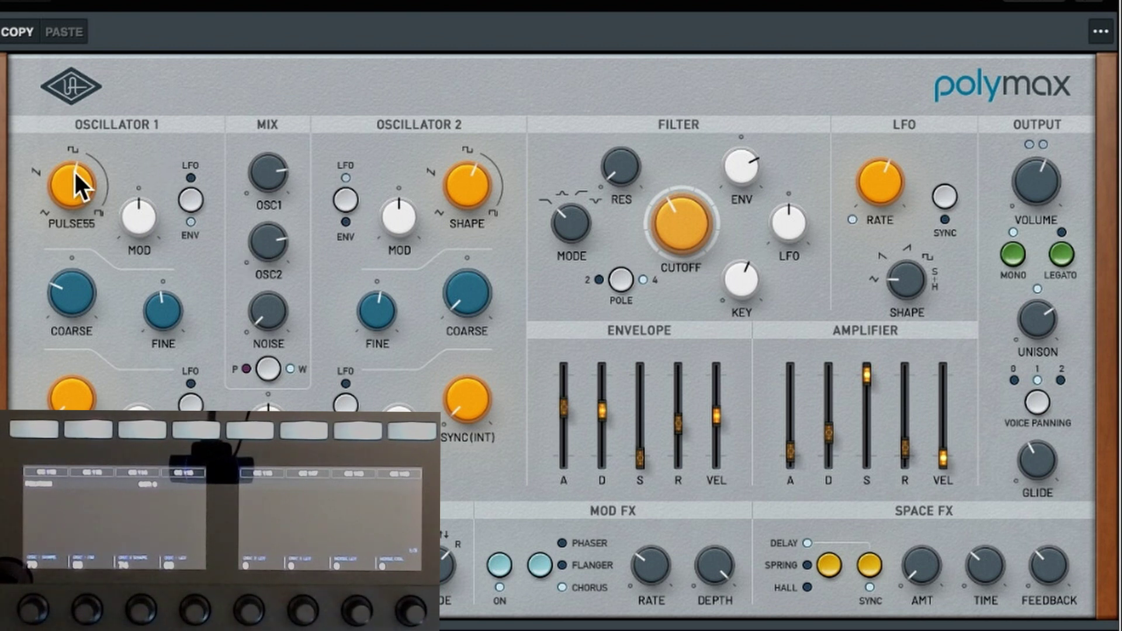
Step: Sweep both oscillators' waveform shapes toward sawtooth and reset Oscillator 1 coarse tuning to 0
left_click(481, 192)
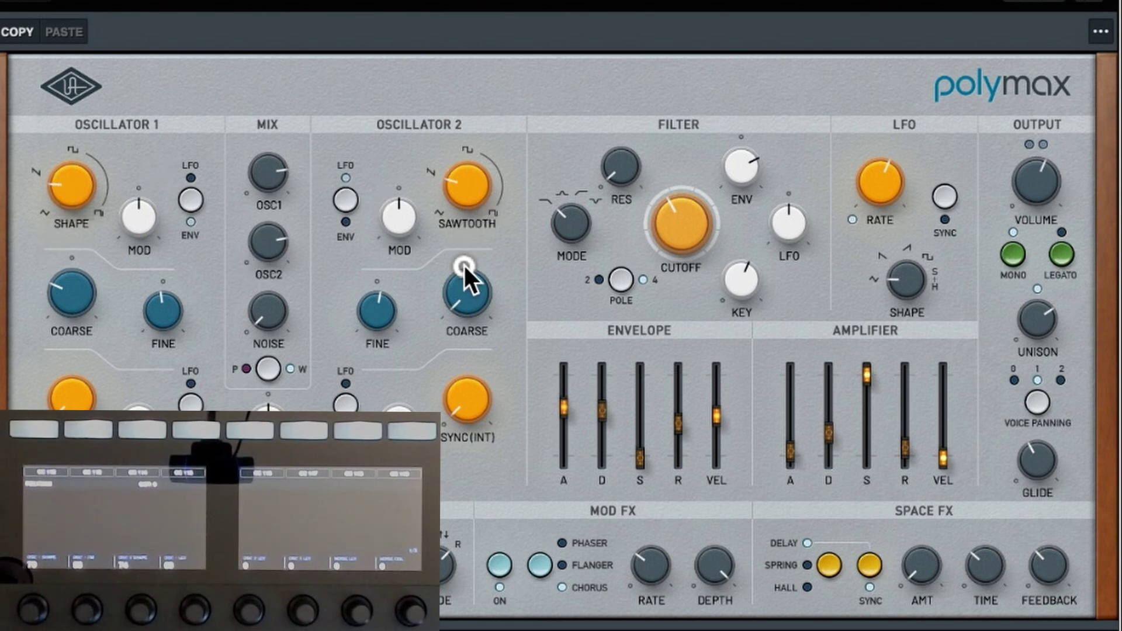
left_click_drag(464, 264, 452, 236)
left_click(69, 173)
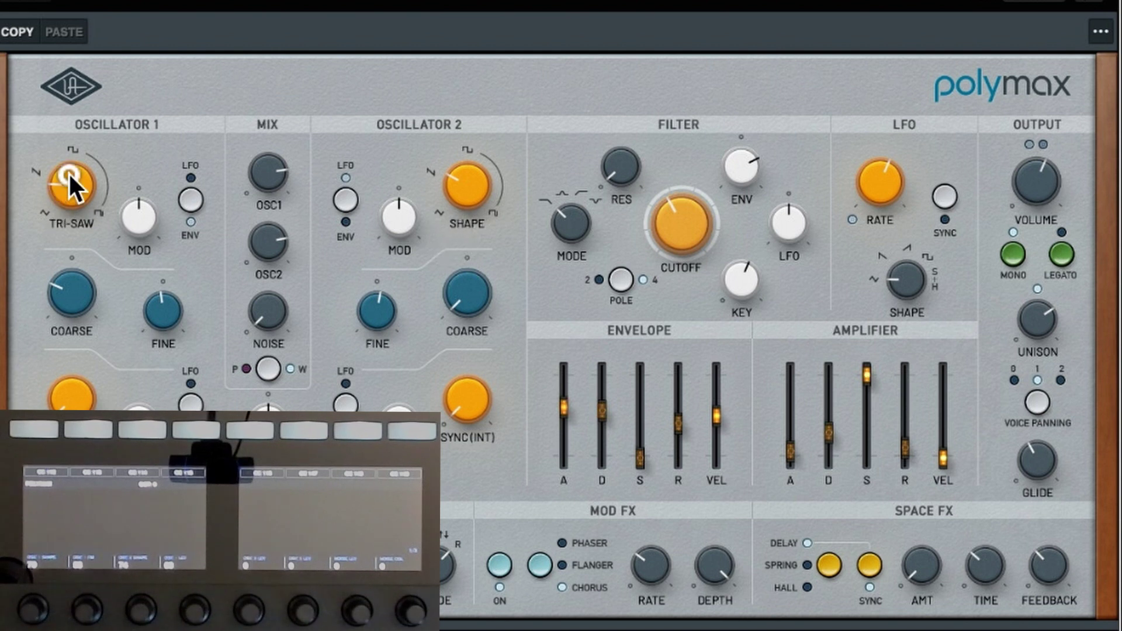
left_click_drag(69, 172, 64, 158)
left_click(66, 269)
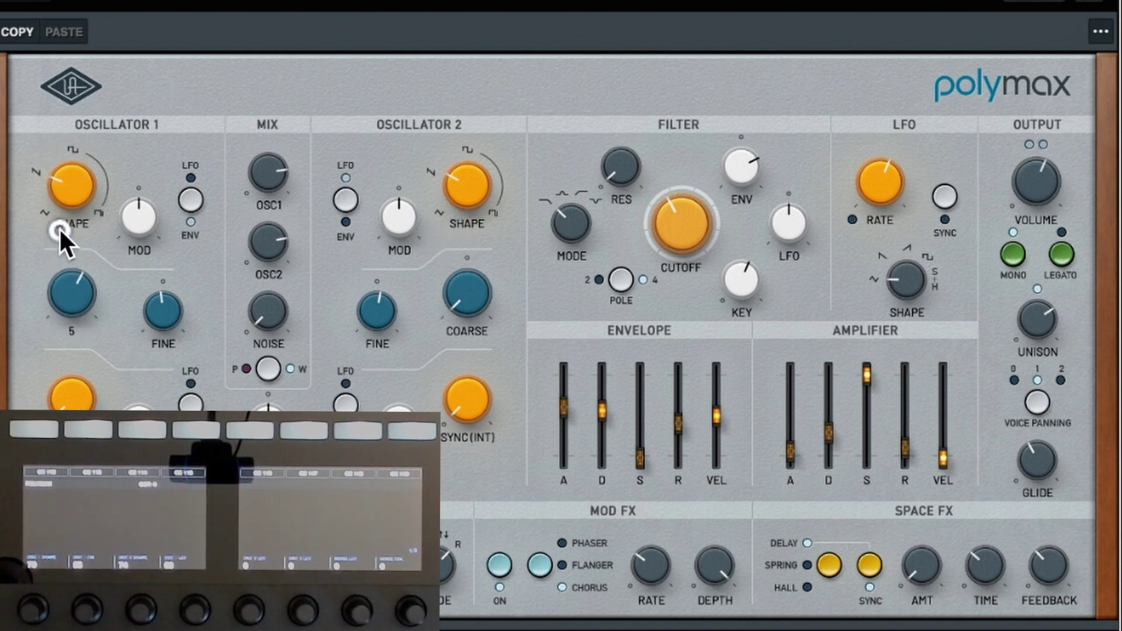
mouse_move(58, 226)
left_mouse_down()
mouse_move(59, 260)
mouse_move(47, 243)
left_mouse_up()
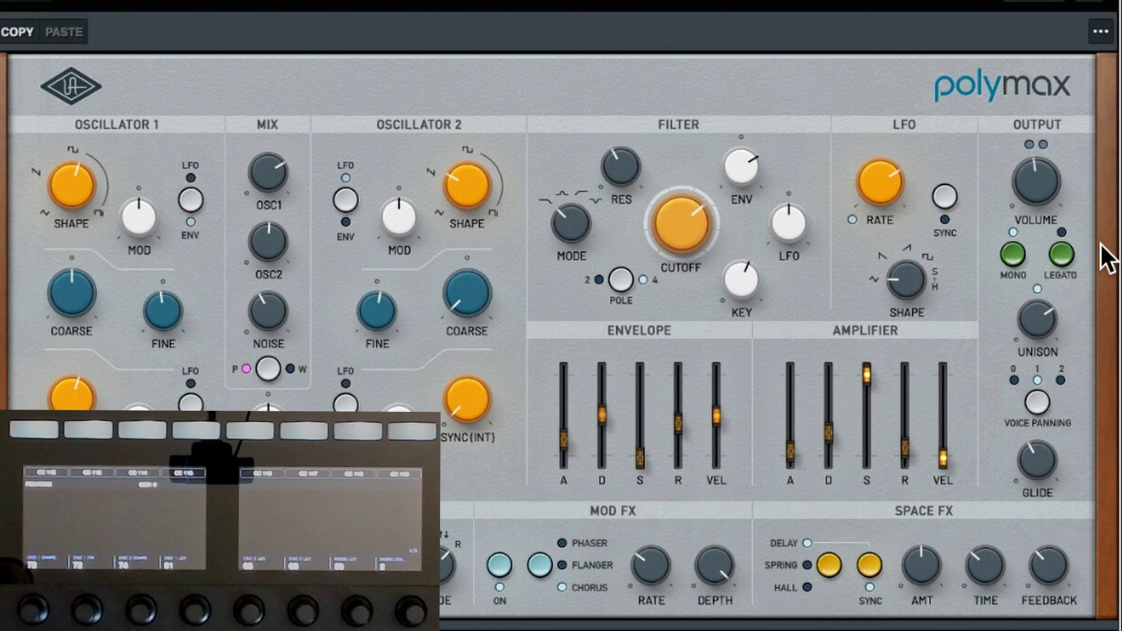
Step: Turn the Output section's Unison knob counter-clockwise to reduce the unison amount
mouse_move(947, 358)
left_click_drag(1031, 320, 1026, 367)
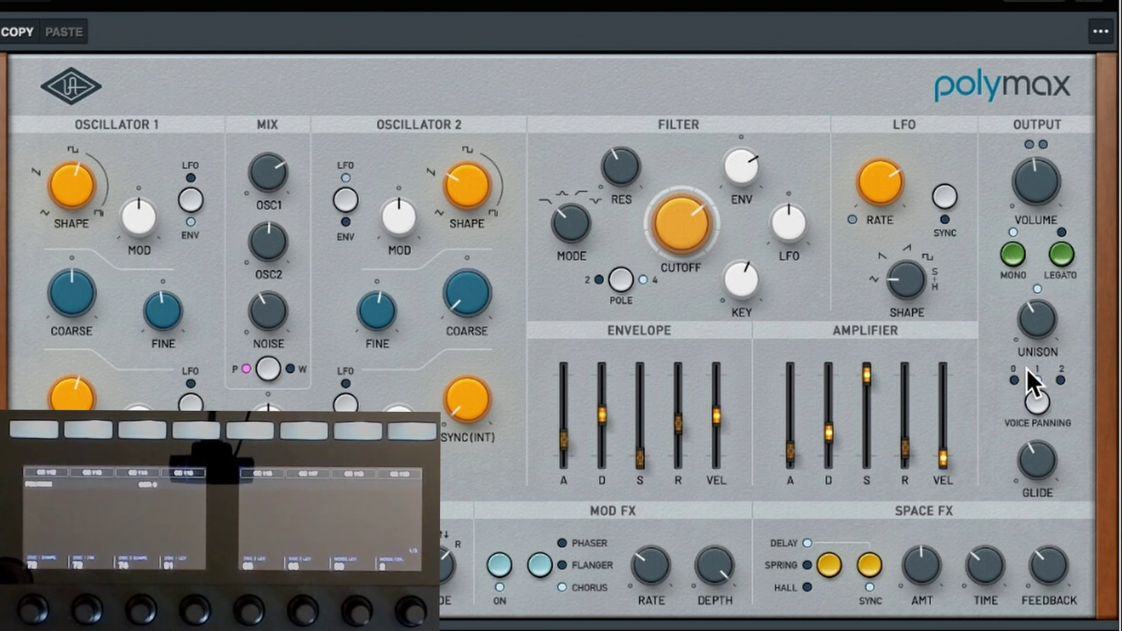